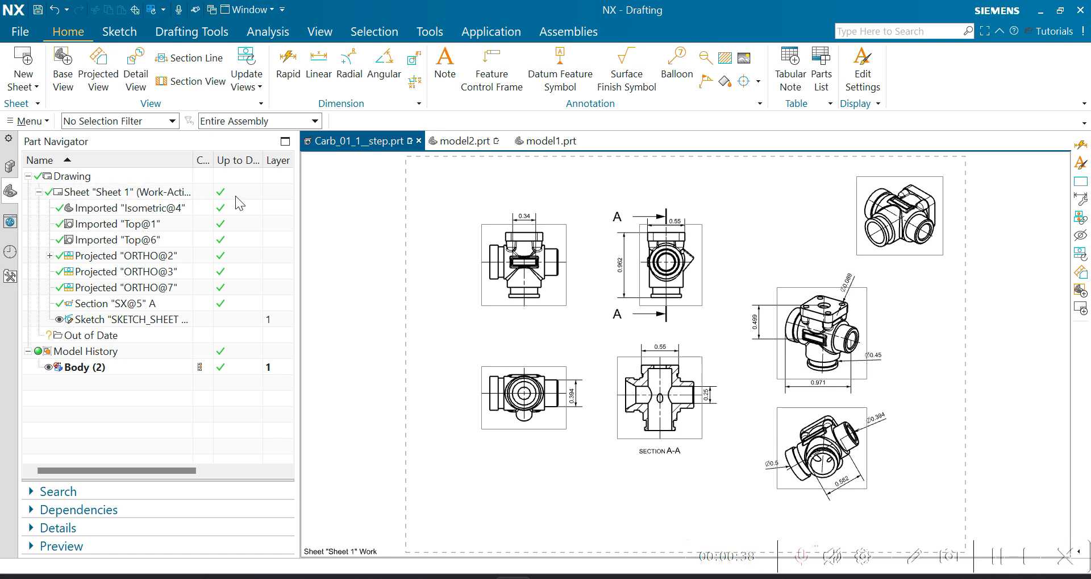
Step: Switch to Modeling and delete the boss faces of the cylindrical port beside the square flange
left_click_drag(263, 159, 287, 160)
left_click(511, 475)
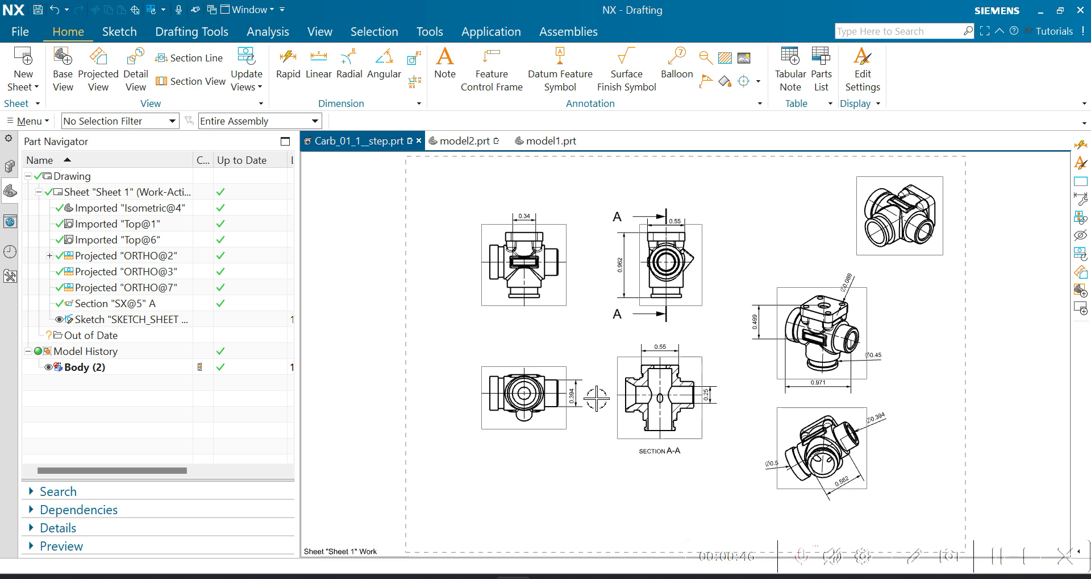
key("ctrl+m")
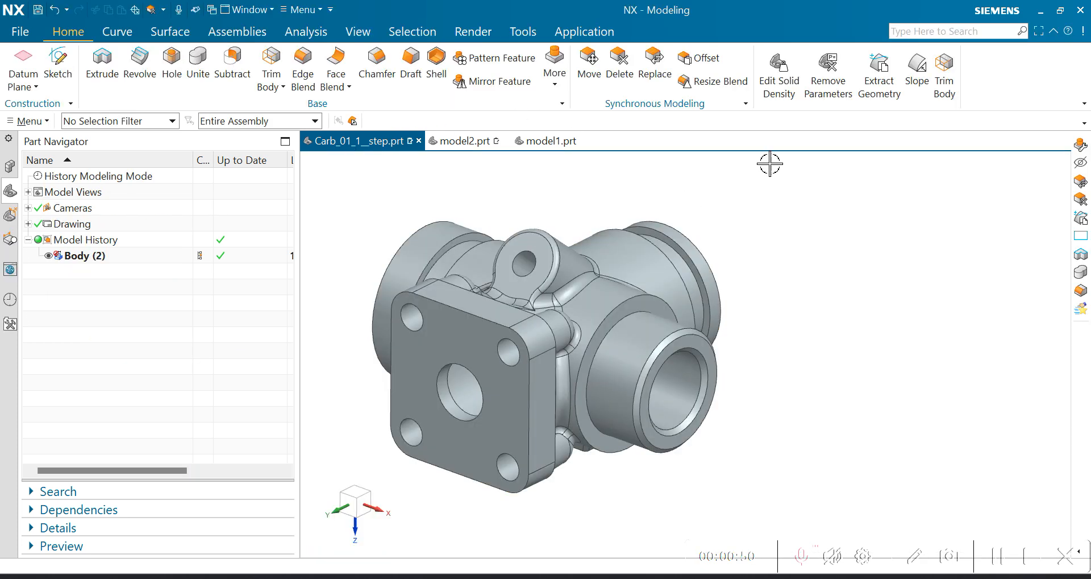
left_click(673, 337)
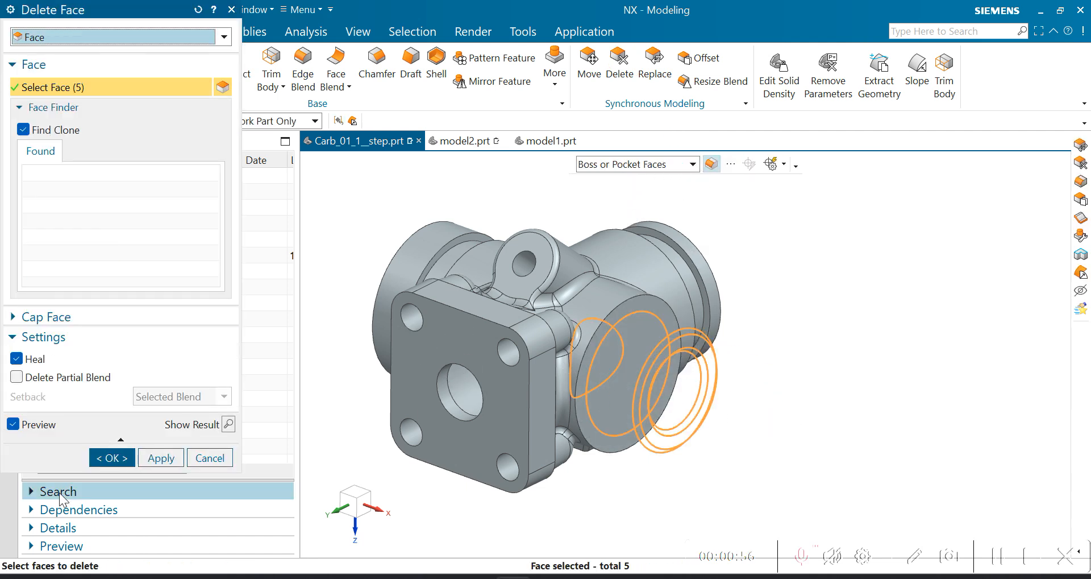
left_click(112, 458)
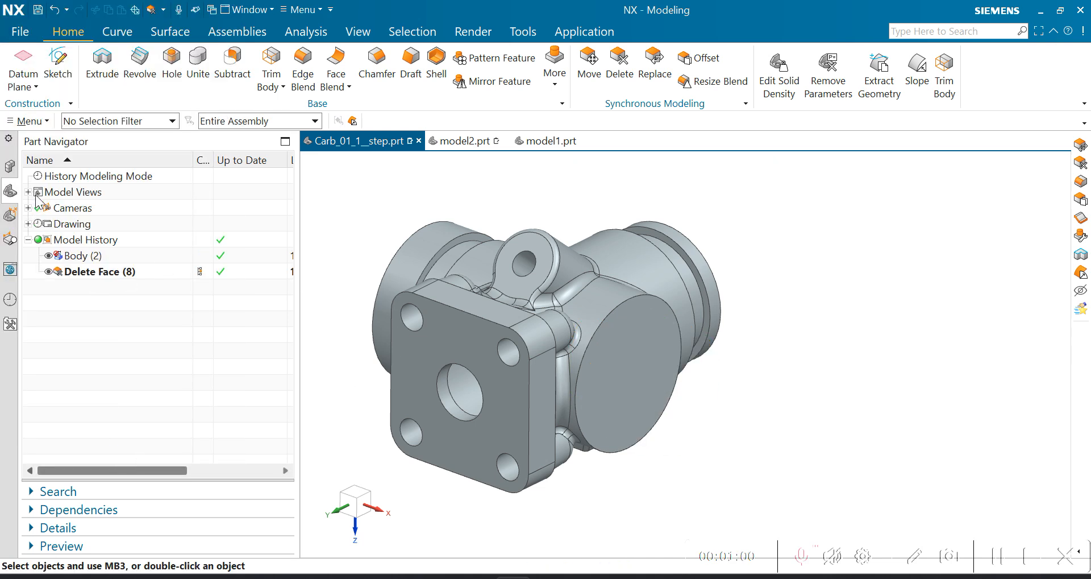
Step: Open drawing Sheet 1 and update its out-of-date views to match the edited model
left_click(29, 223)
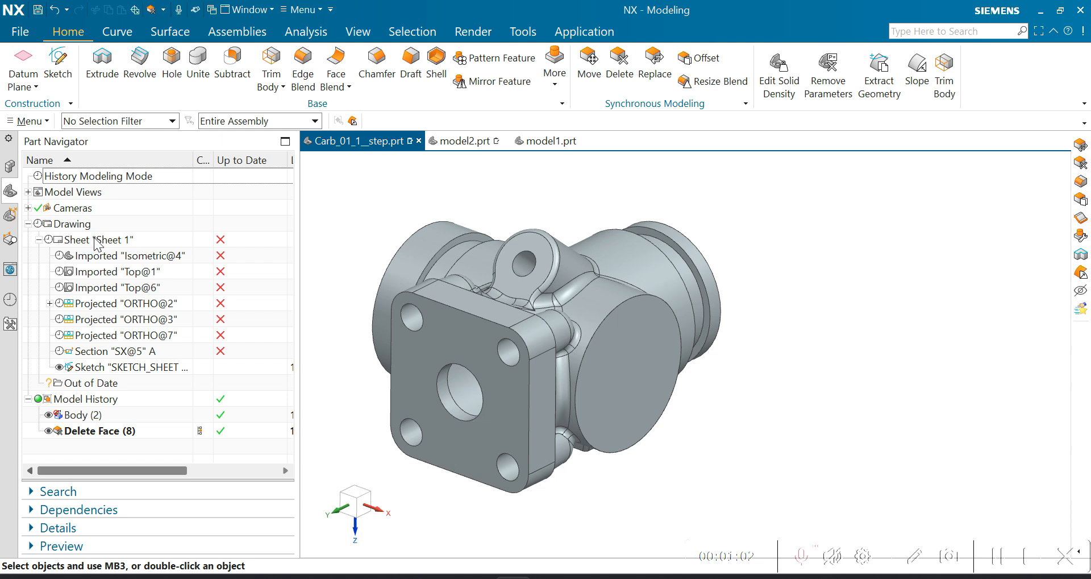
double_click(70, 223)
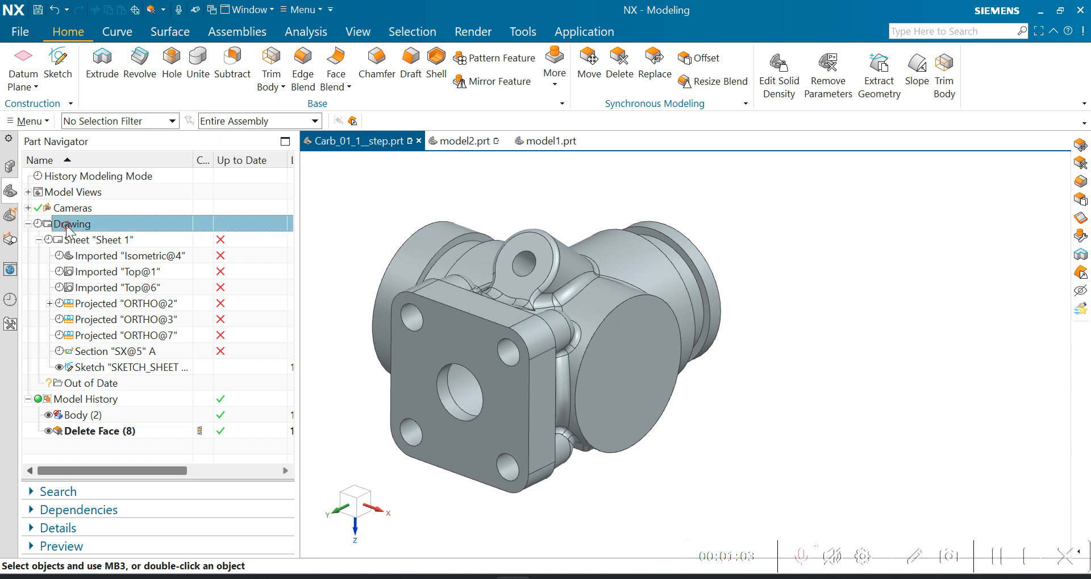
left_click(29, 224)
double_click(112, 239)
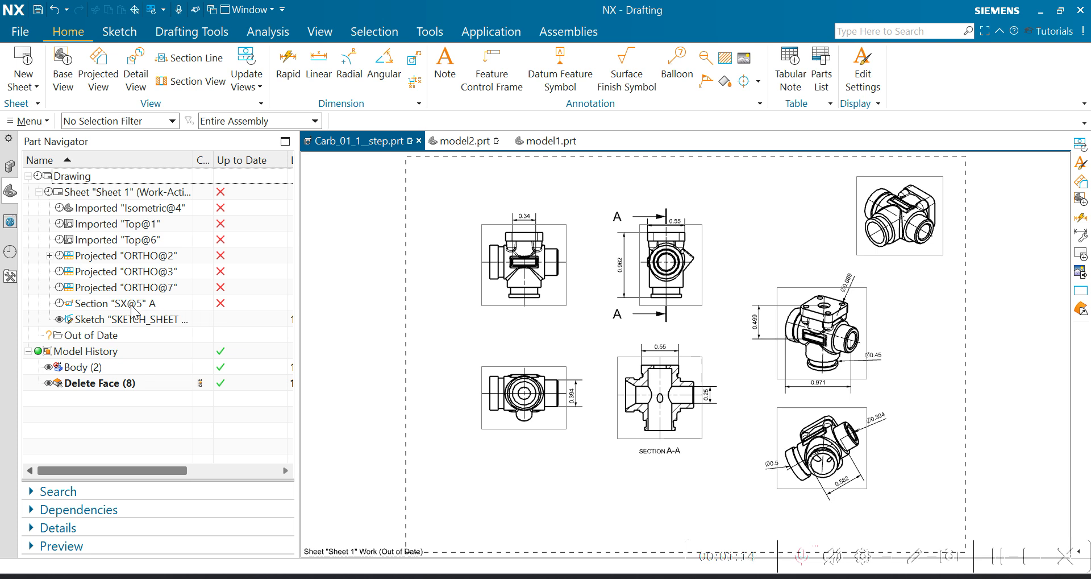
left_click(40, 177)
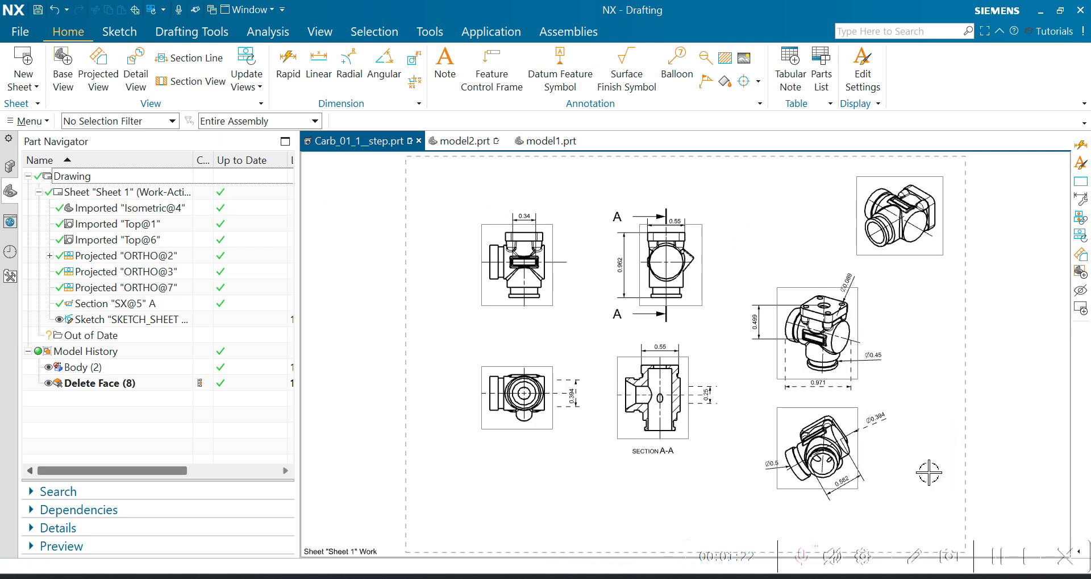
Step: Remove the Delete Face feature from the model history and update the drawing views
right_click(80, 384)
left_click(91, 368)
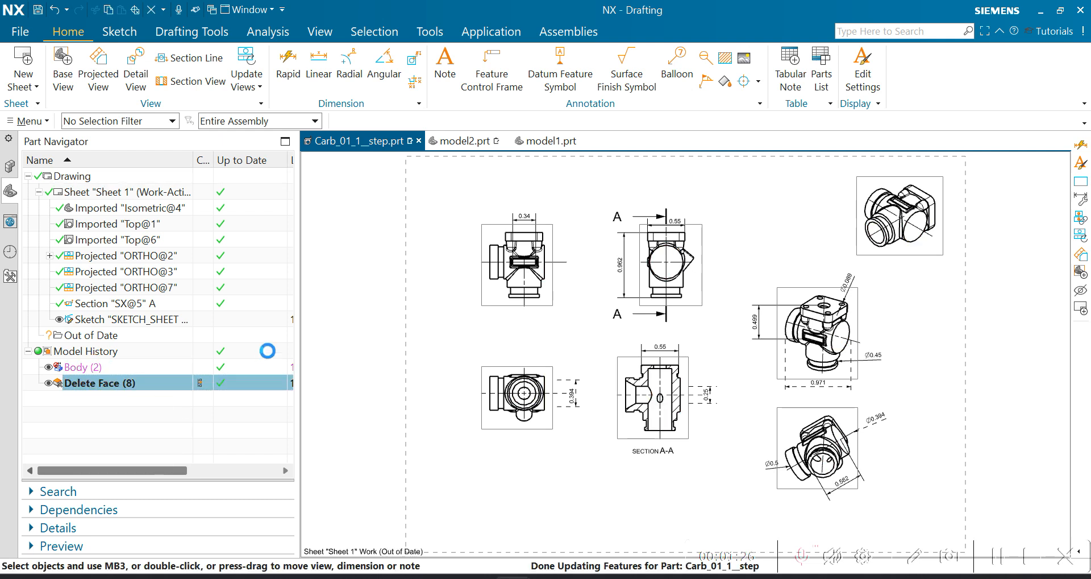
left_click(40, 176)
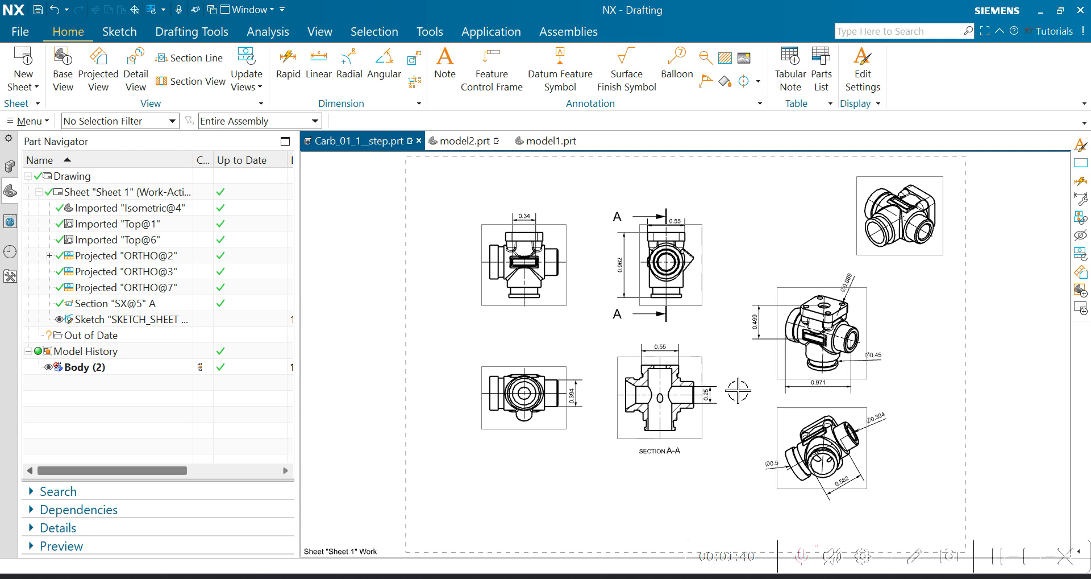
Step: Set the lock method of the imported view Top@6 to Snapshot in its view settings
left_click(805, 284)
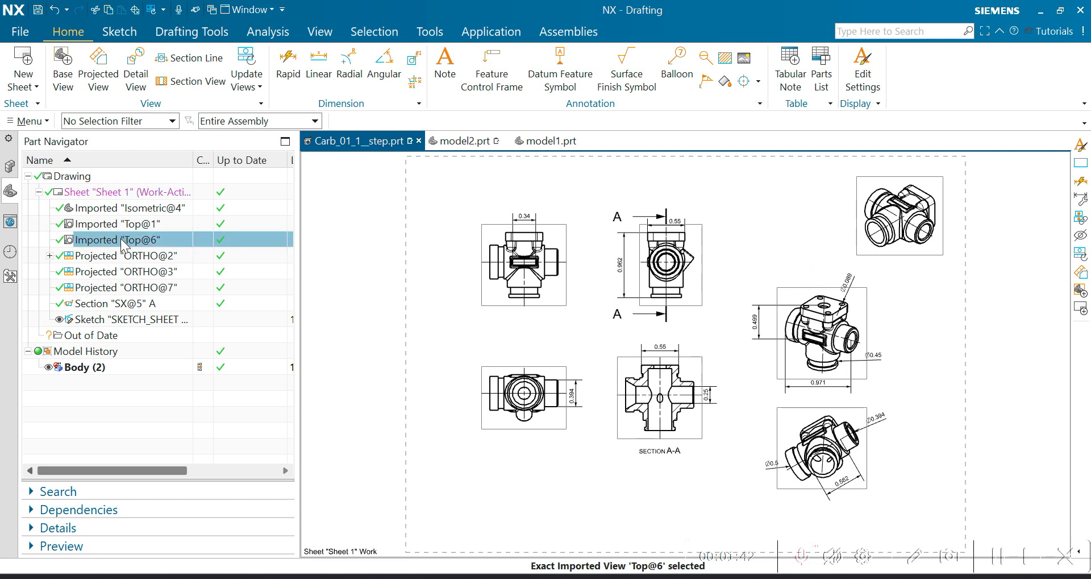
right_click(806, 284)
left_click(832, 294)
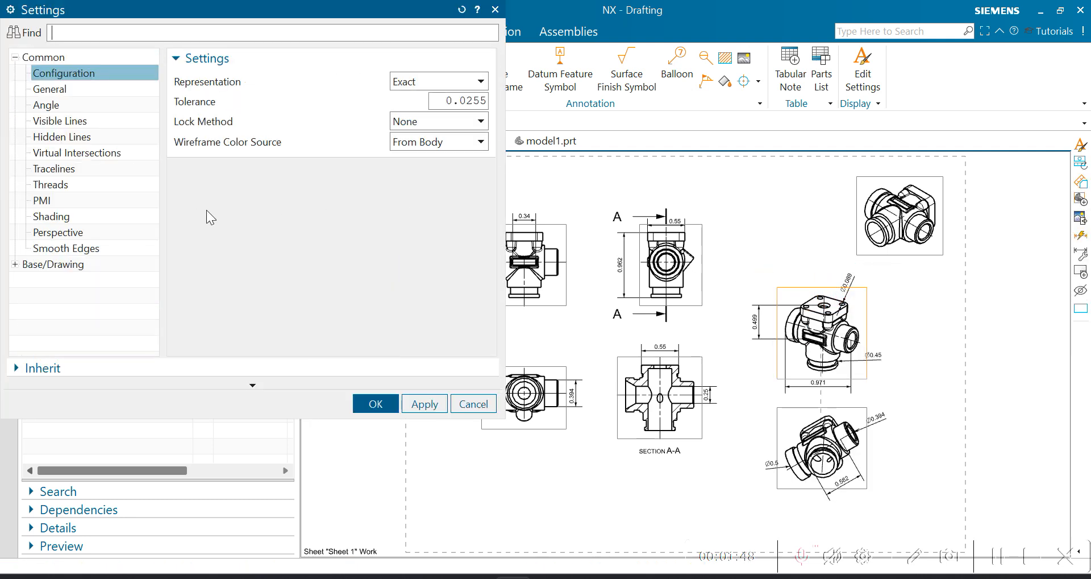
left_click_drag(126, 17, 147, 67)
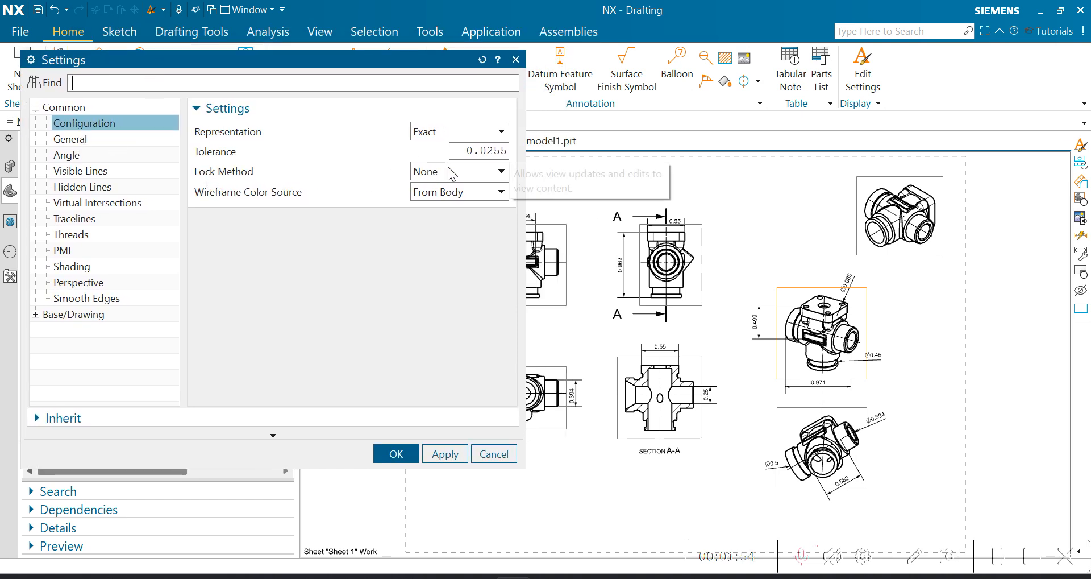
left_click(502, 172)
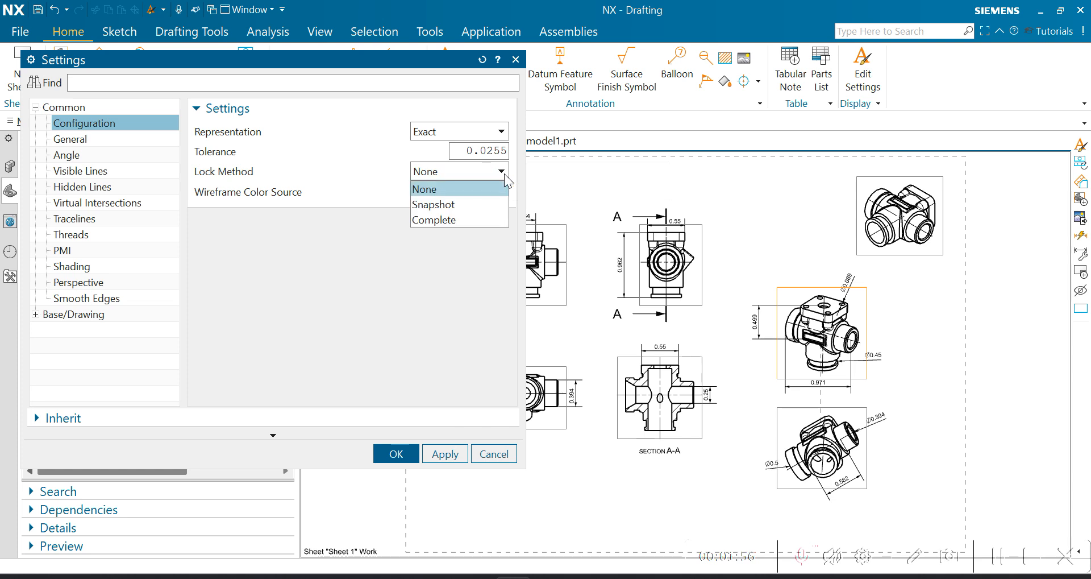
left_click(479, 204)
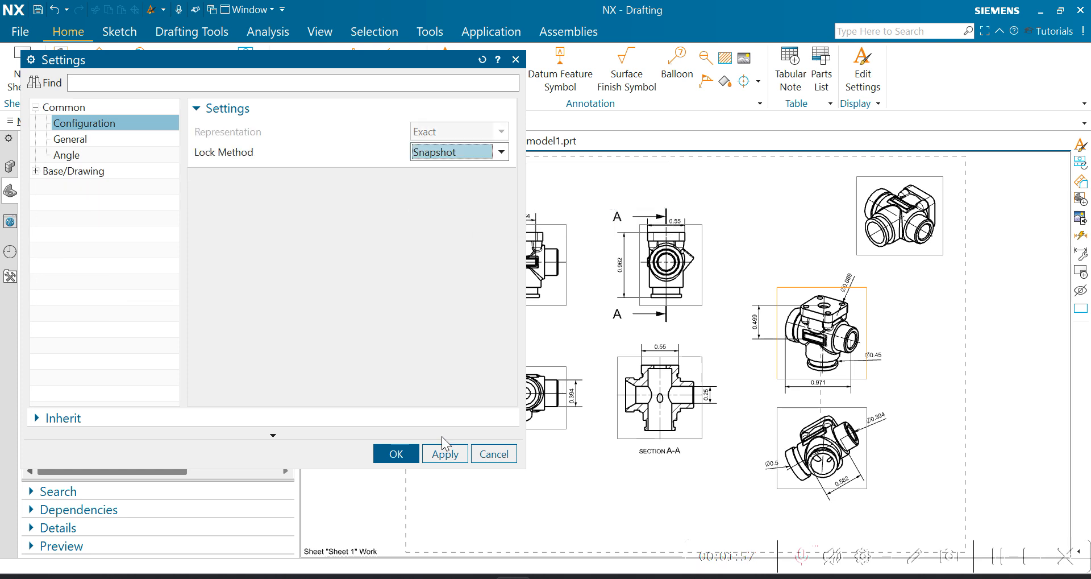
left_click(396, 453)
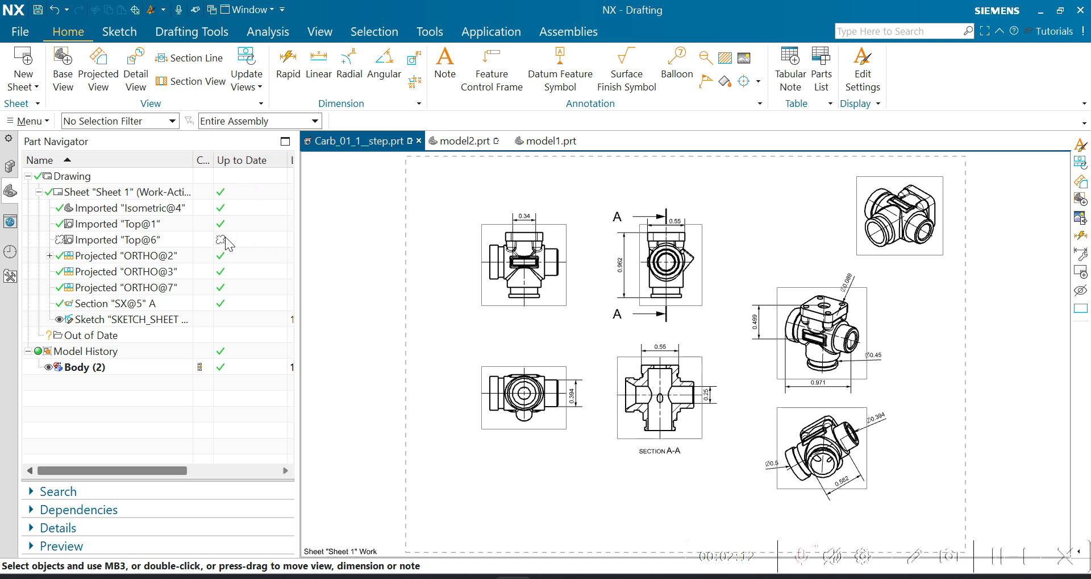
mouse_move(225, 243)
Step: Set the lock method of the projected view ORTHO@7 to Complete in its view settings
left_click(131, 287)
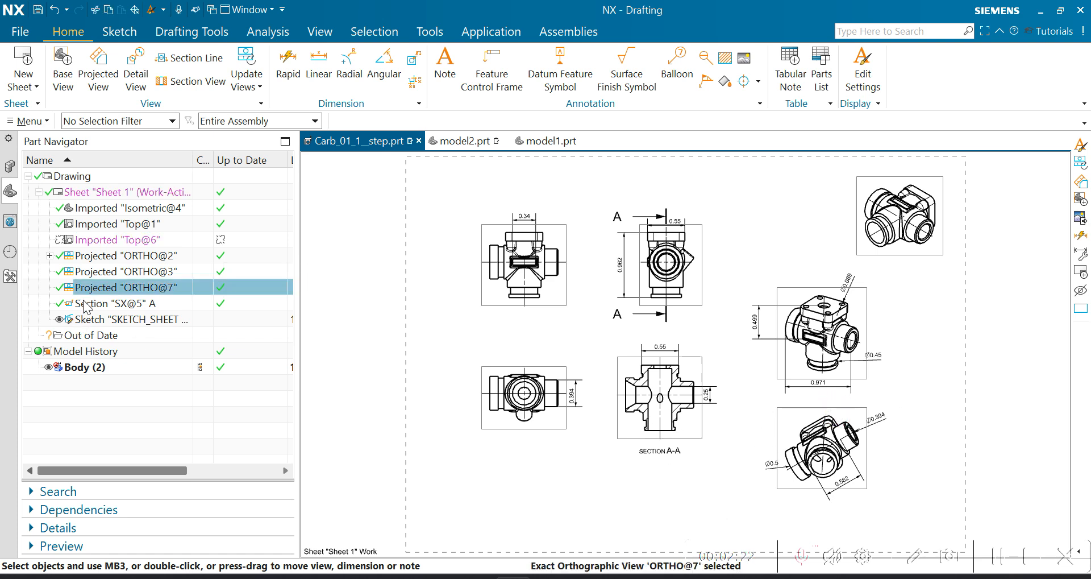
right_click(803, 407)
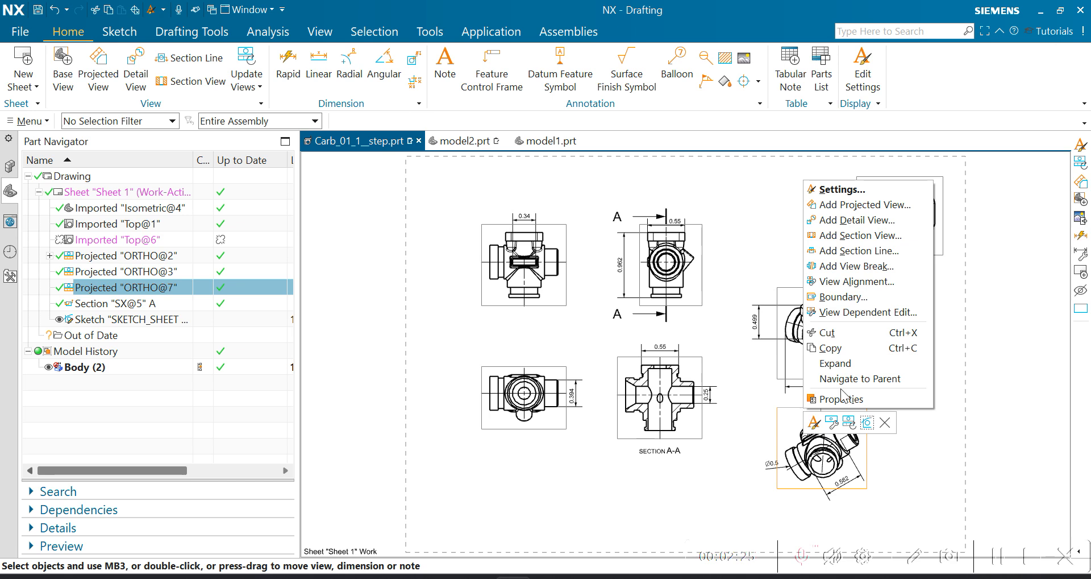
left_click(814, 421)
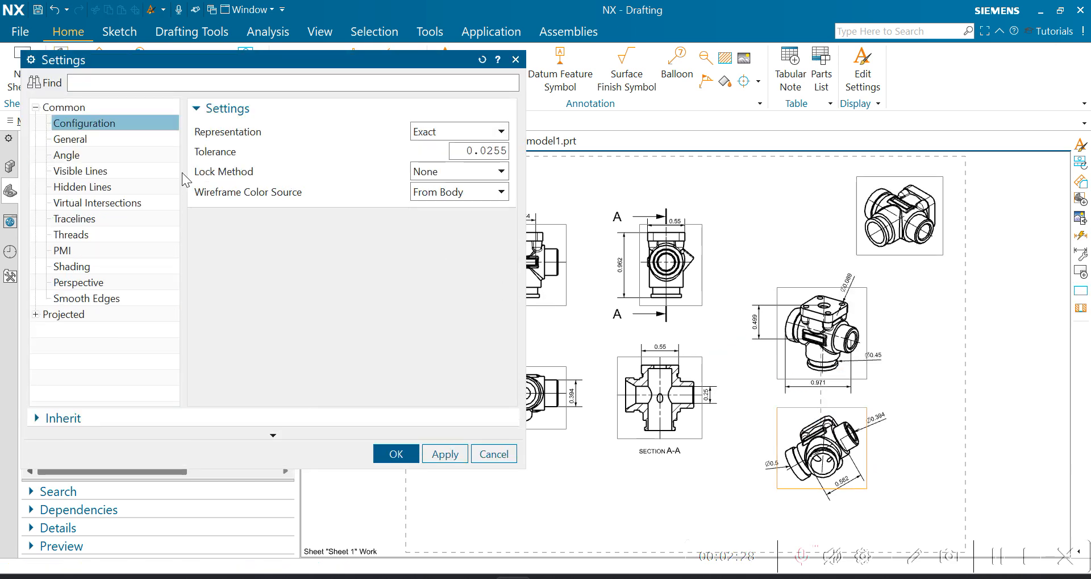
left_click(463, 170)
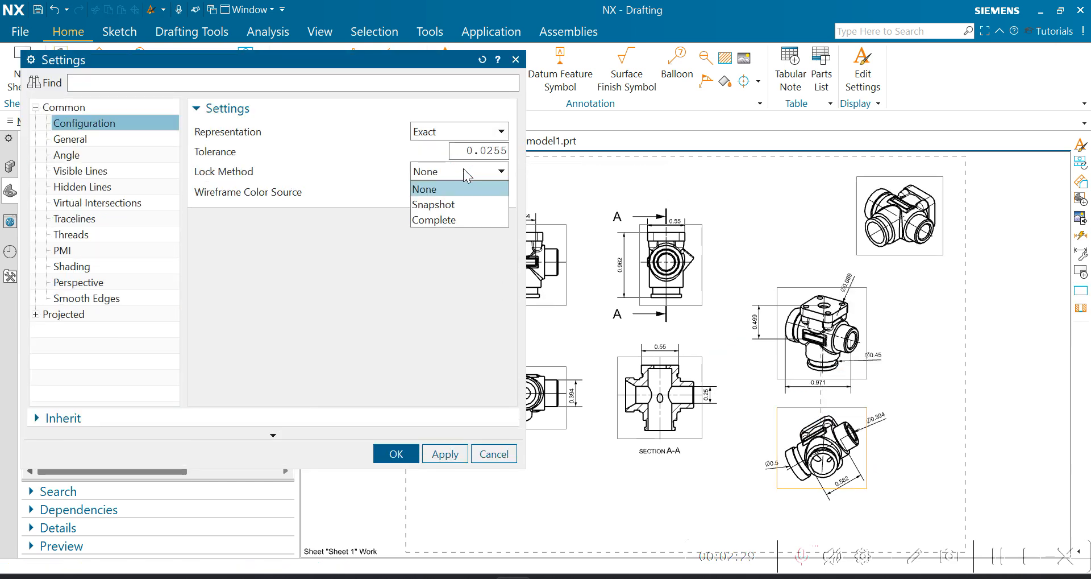
left_click(452, 221)
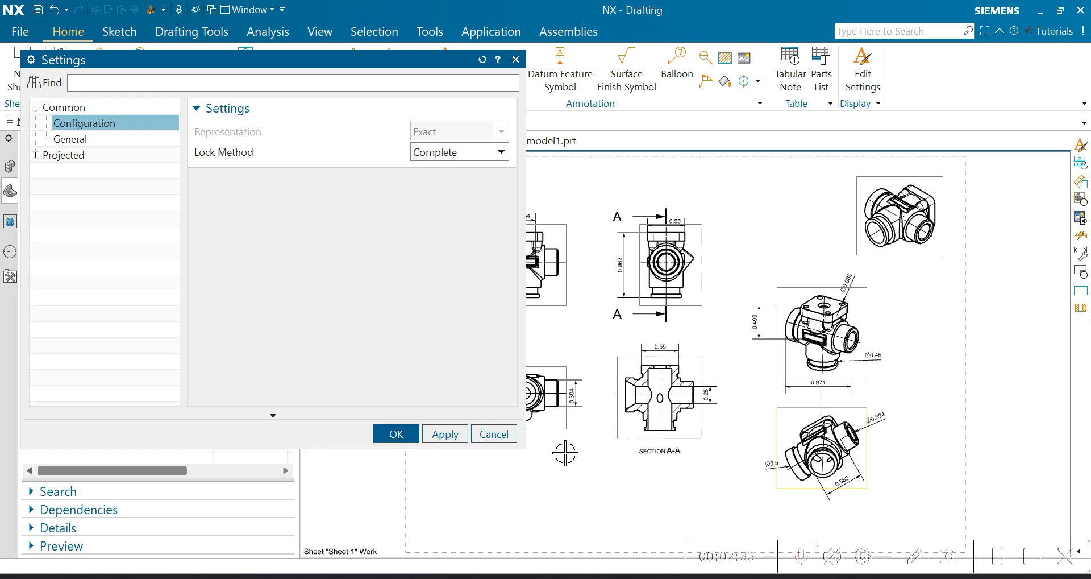
left_click(397, 436)
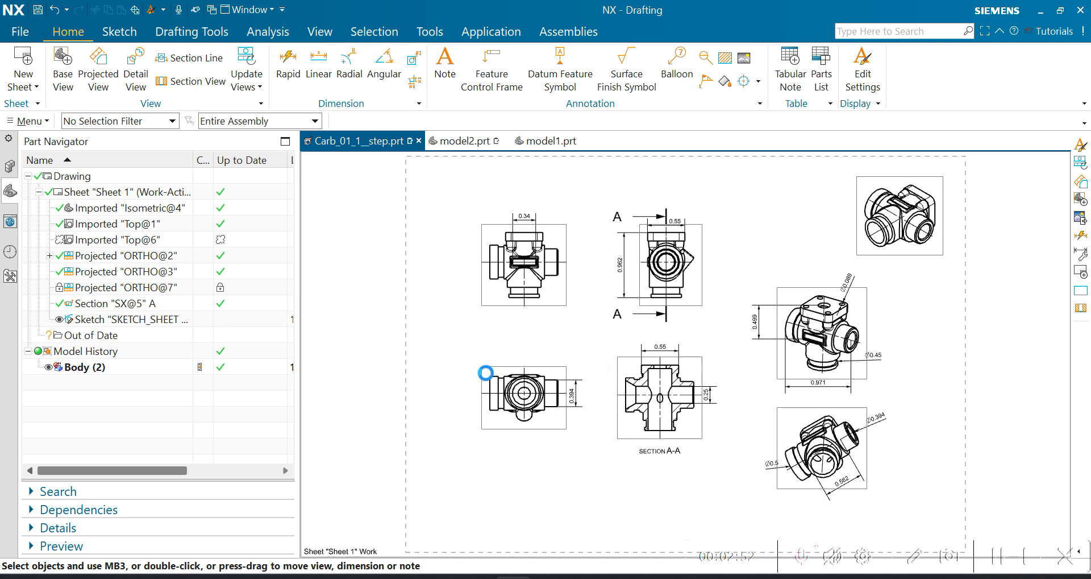
Step: Return to Modeling and delete the cylindrical port's boss faces with Delete Face
key("ctrl+m")
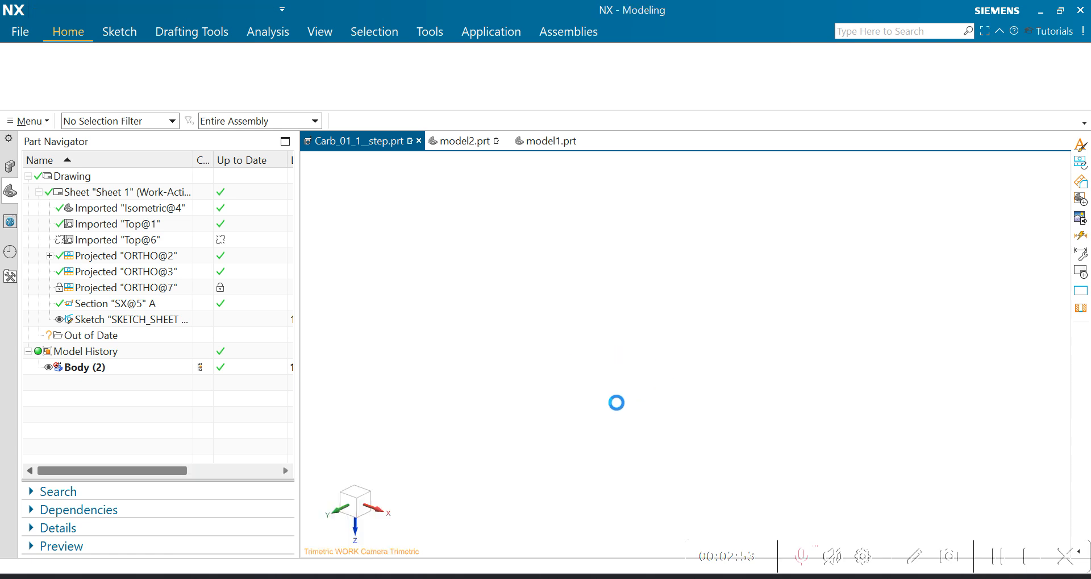
left_click(620, 65)
left_click(664, 343)
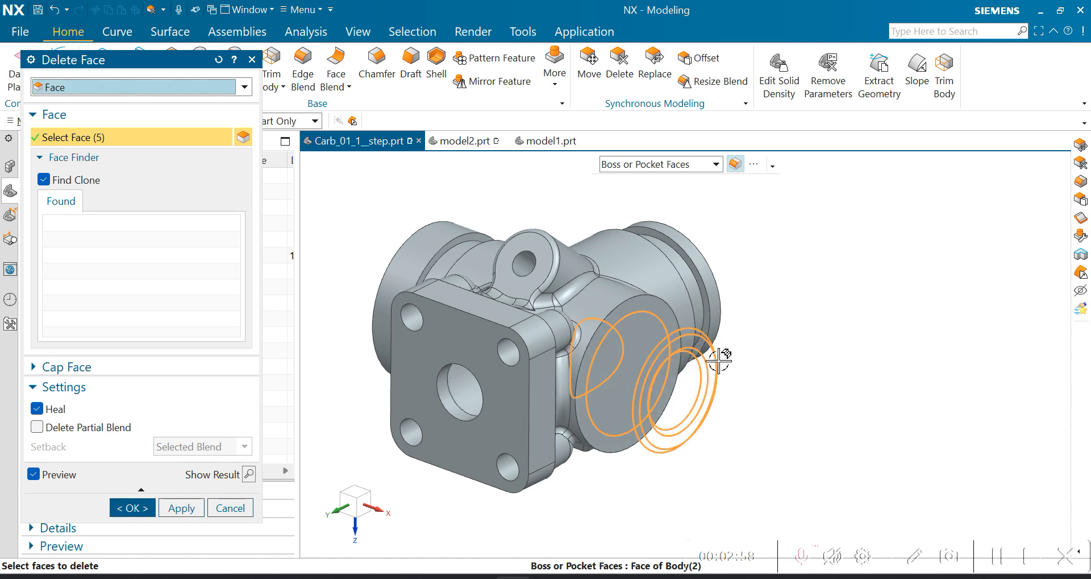
left_click(133, 508)
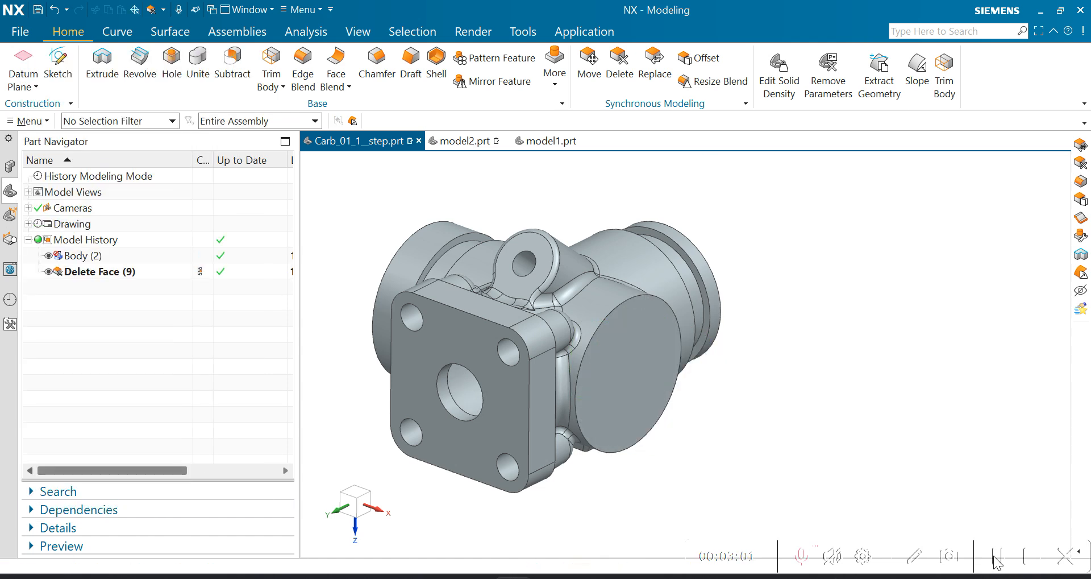
Step: Reopen Sheet 1, check the lock status of views Top@6 and ORTHO@7, and update the out-of-date drawing views
left_click(27, 224)
double_click(66, 224)
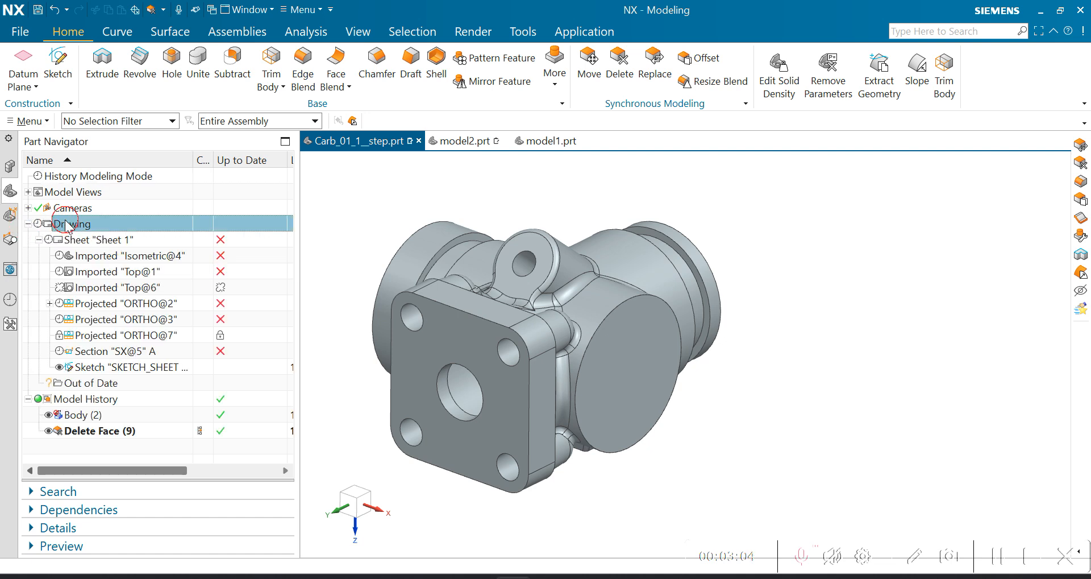
left_click(28, 223)
double_click(84, 241)
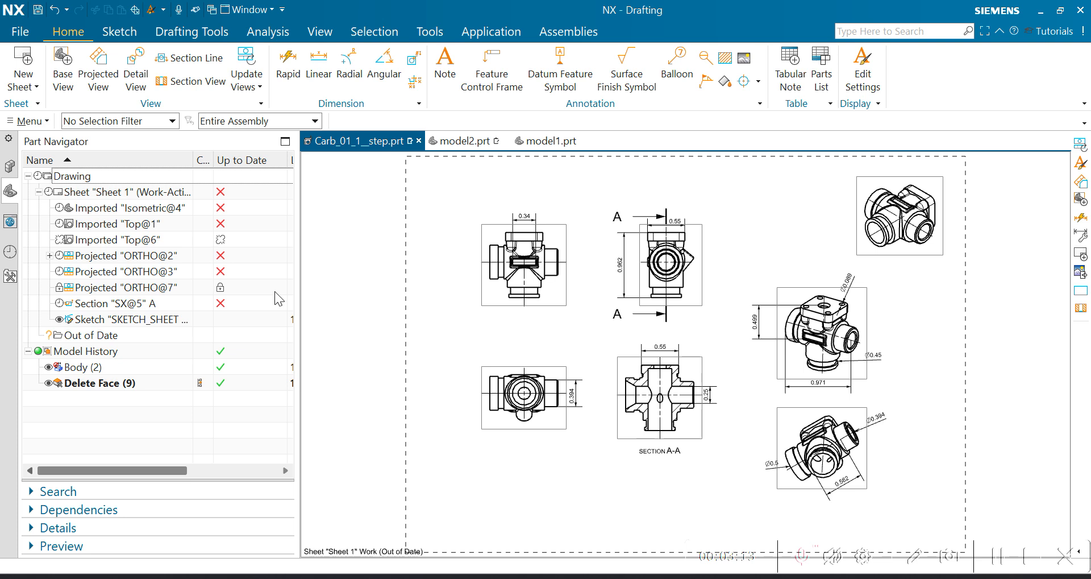
left_click(118, 240)
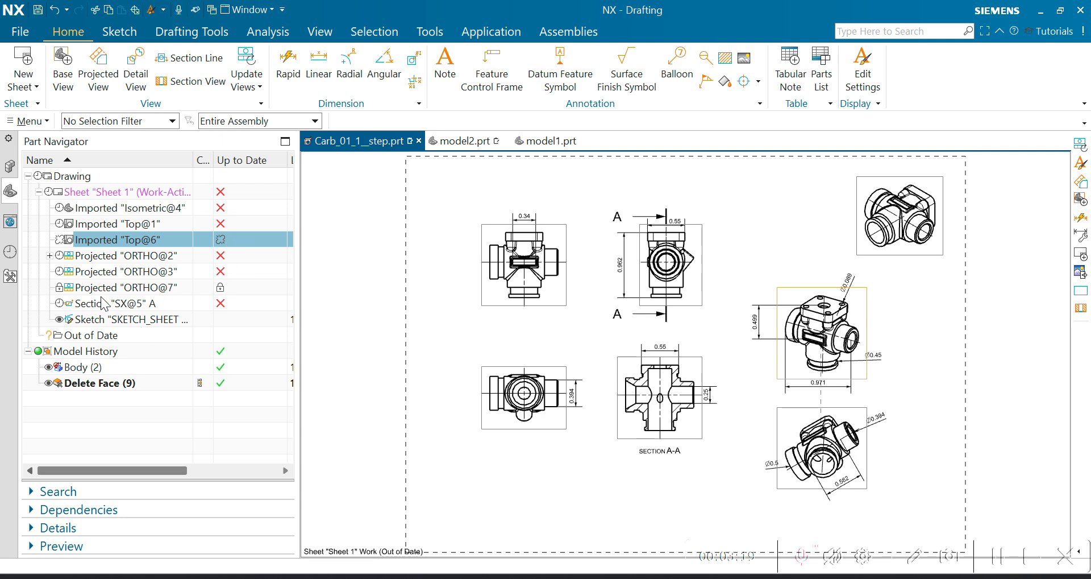
left_click(119, 287)
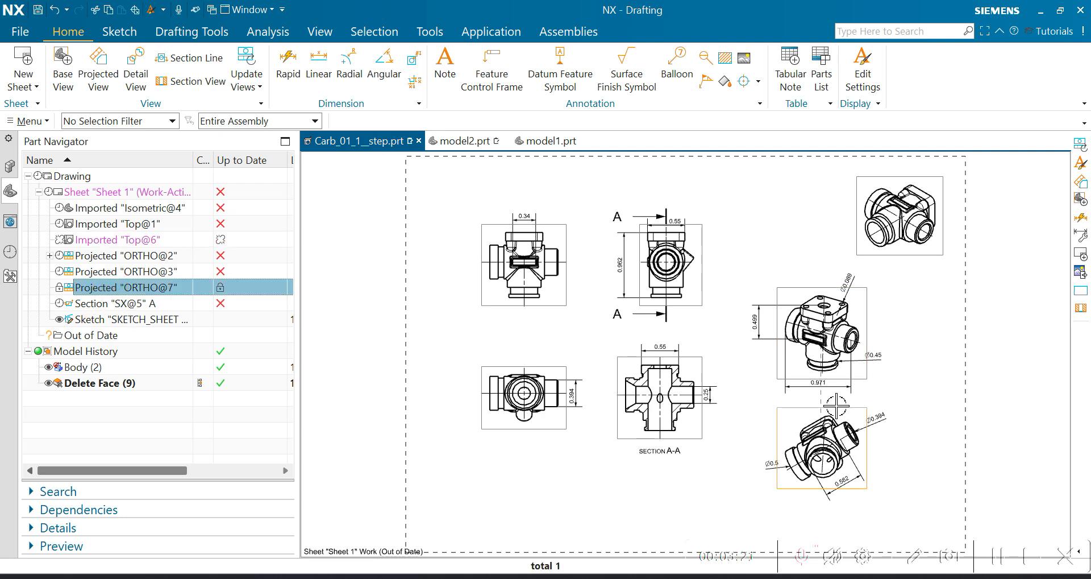
key("Escape")
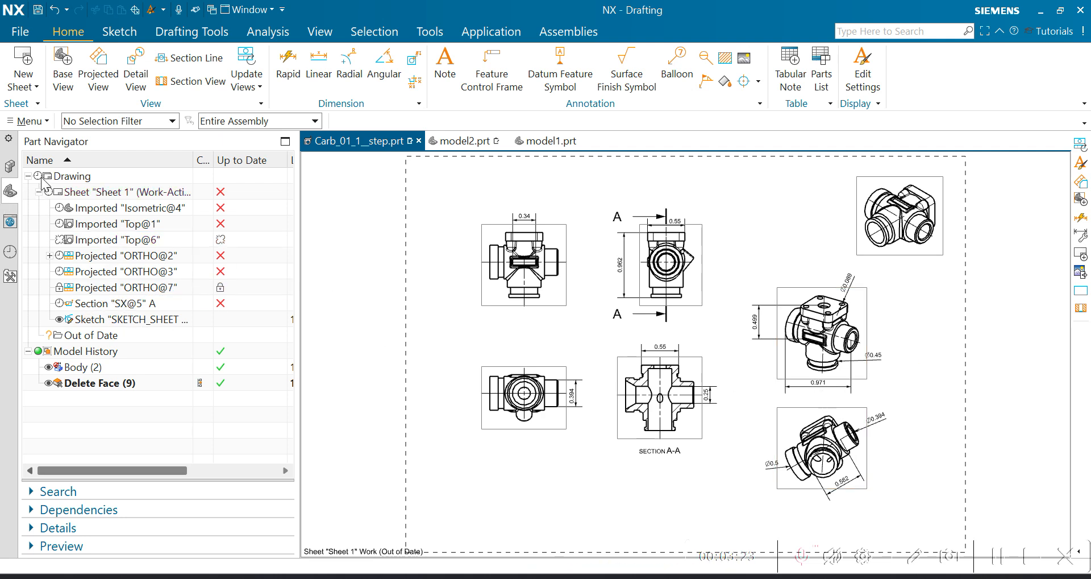
left_click(40, 176)
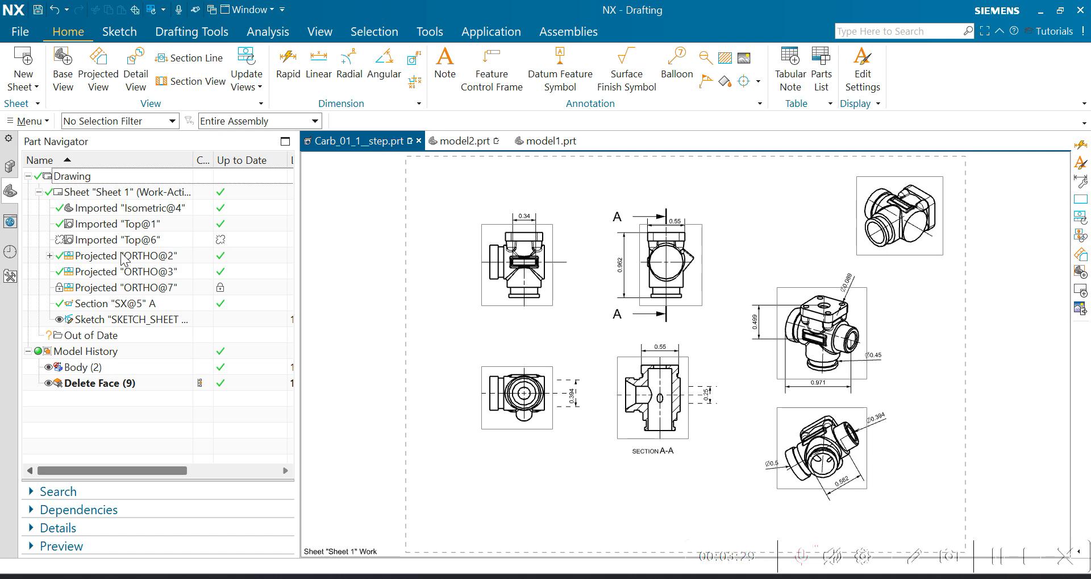
Step: Select the locked views Top@6 and ORTHO@7 to compare them with the updated views, and clear the selection
left_click(571, 386)
left_click(803, 288)
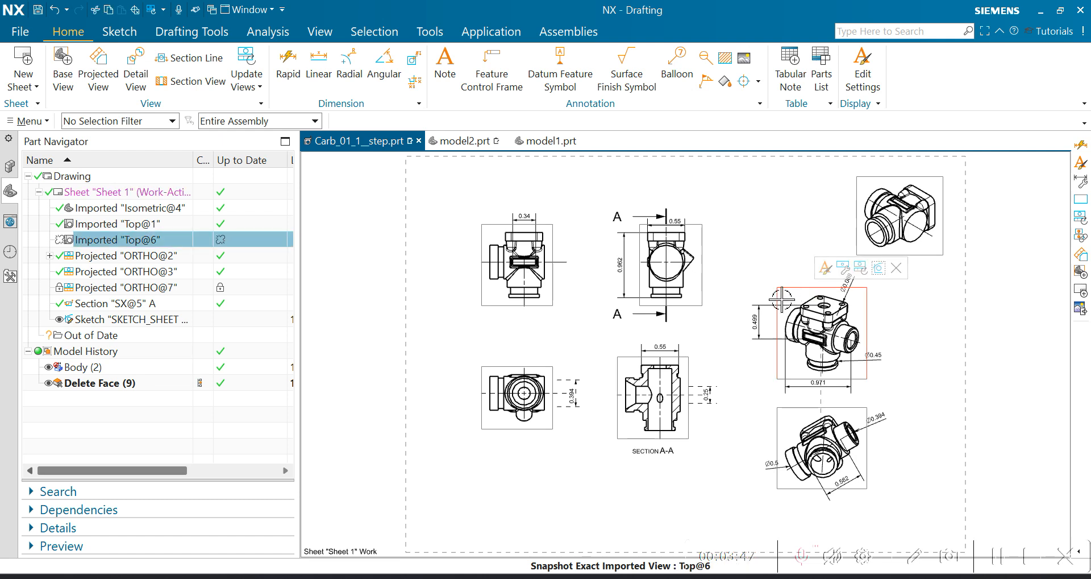
left_click(864, 405)
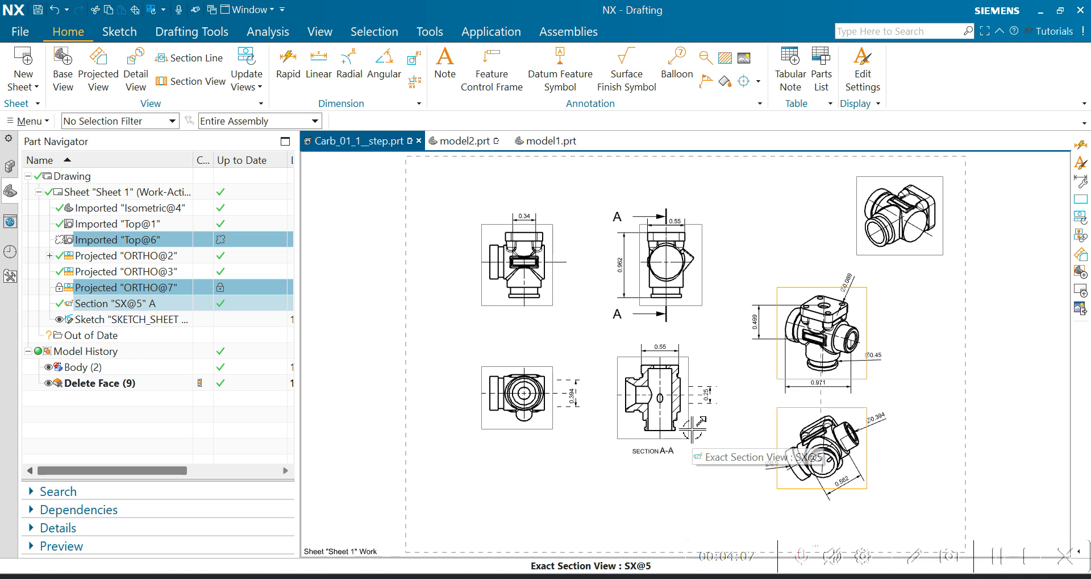
key("Escape")
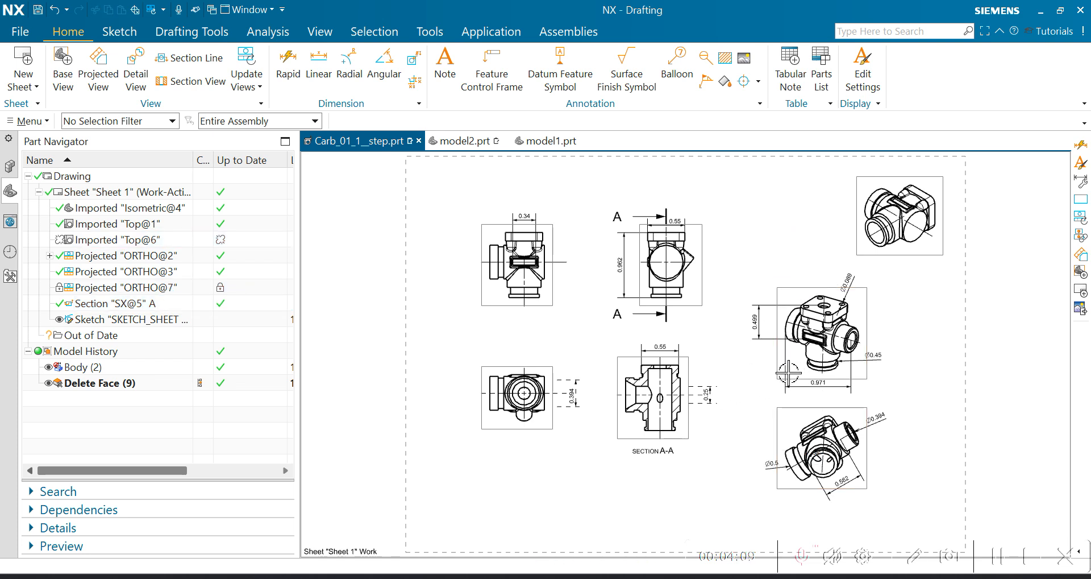